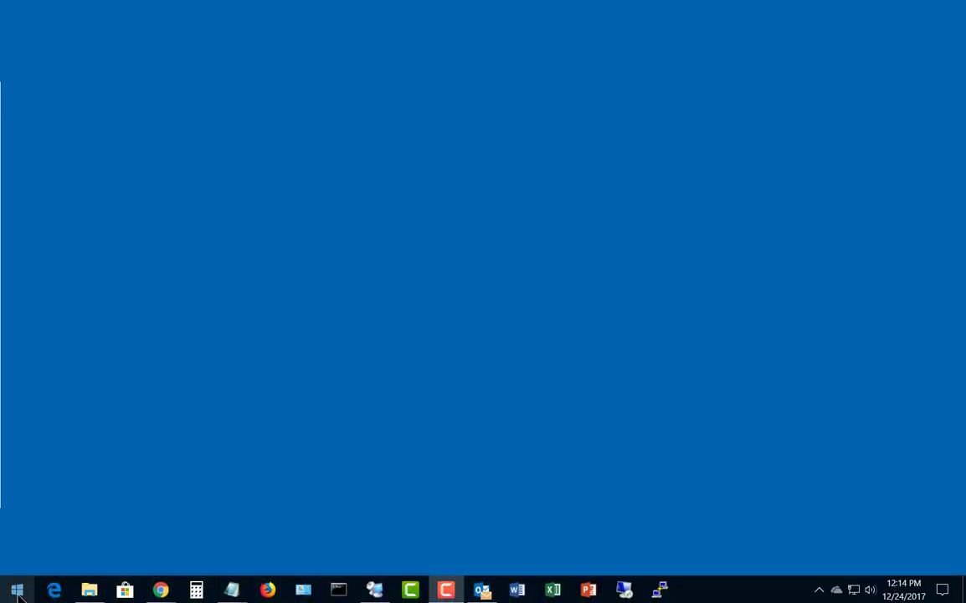
Search for 'control panel' from the Start menu's Search and launch Control Panel.
right_click(16, 591)
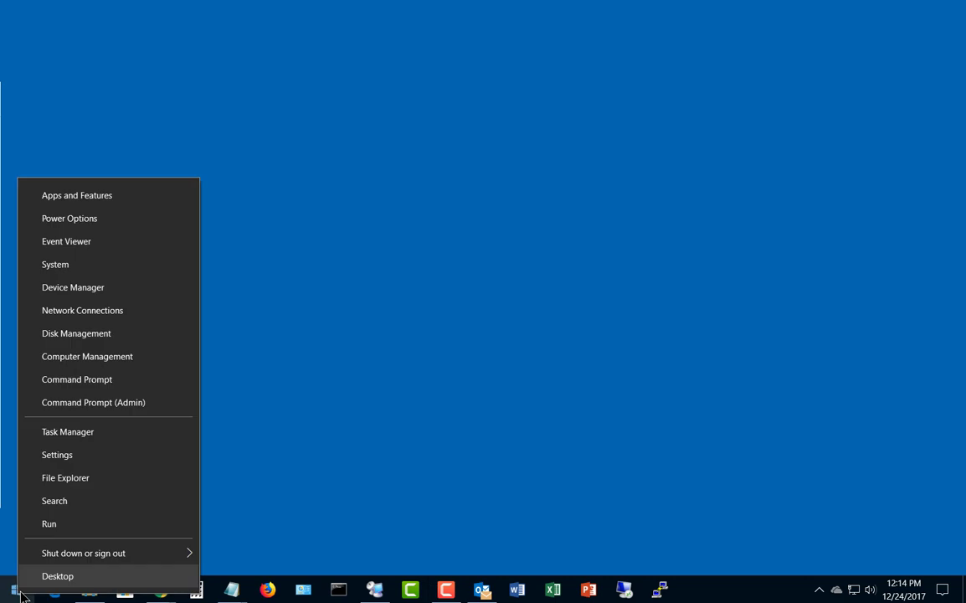
click(82, 505)
text(c)
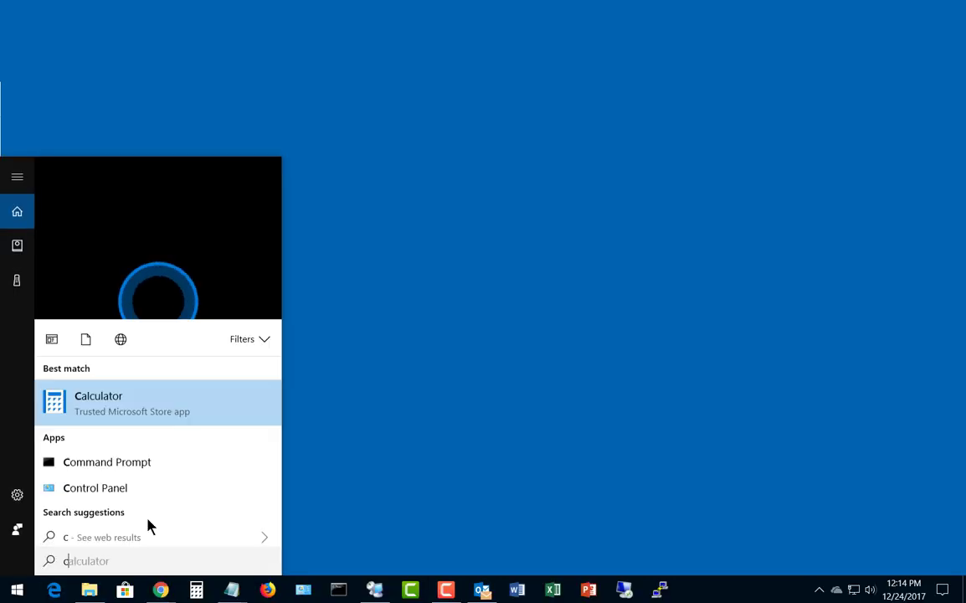
text(ontrol pane)
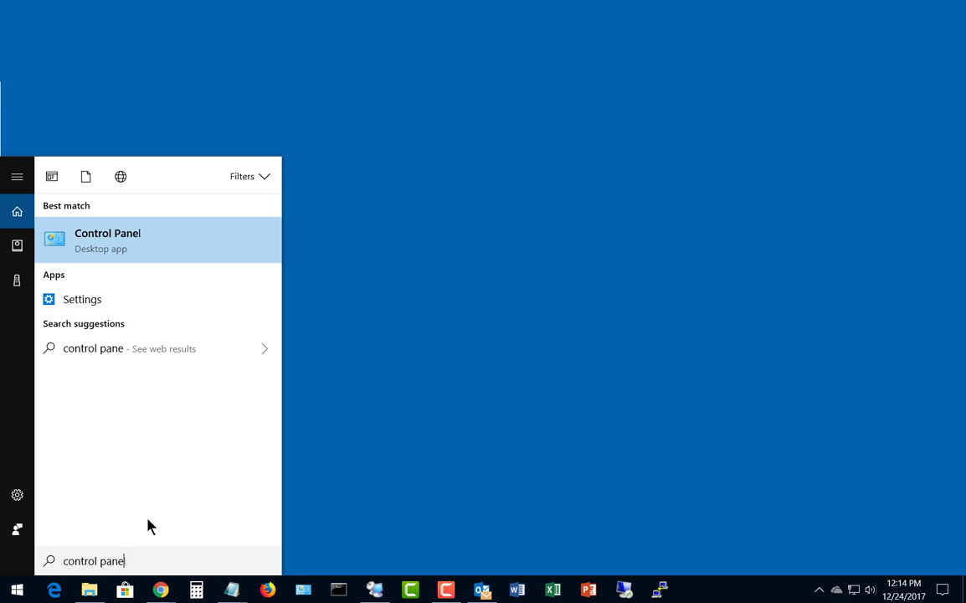
key(Return)
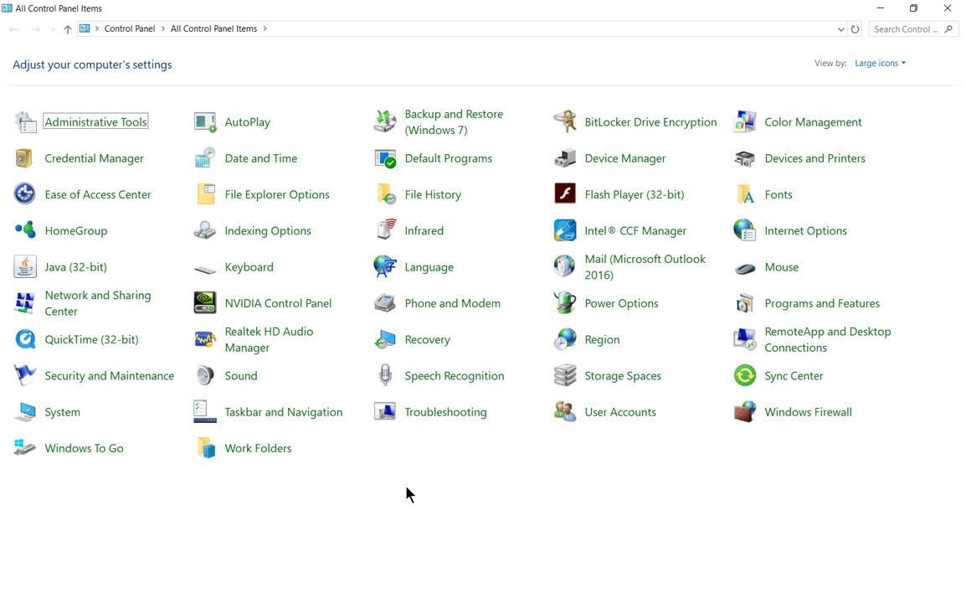
Switch Control Panel to Category view, then back to Large icons.
click(867, 69)
click(871, 82)
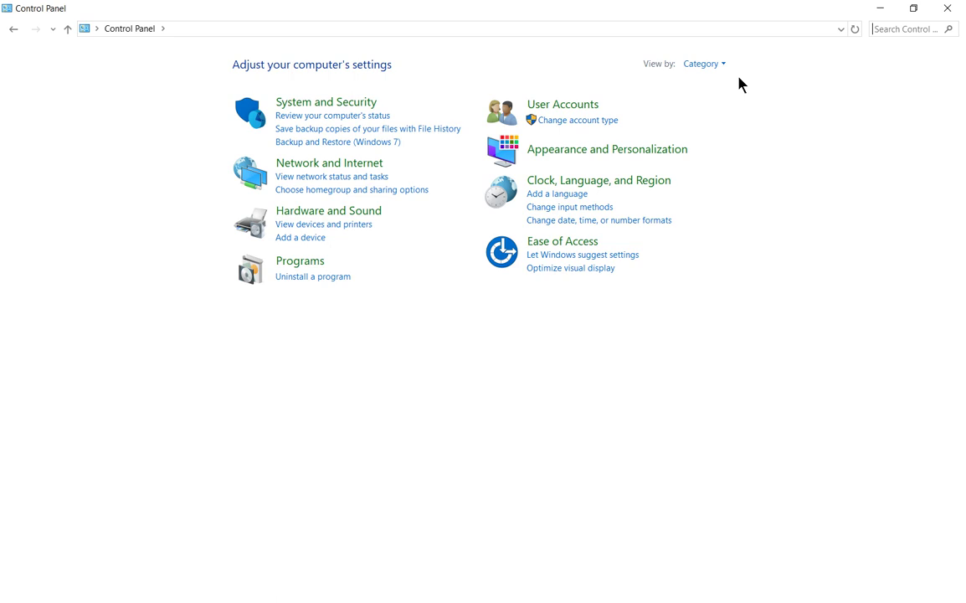
click(710, 65)
click(722, 100)
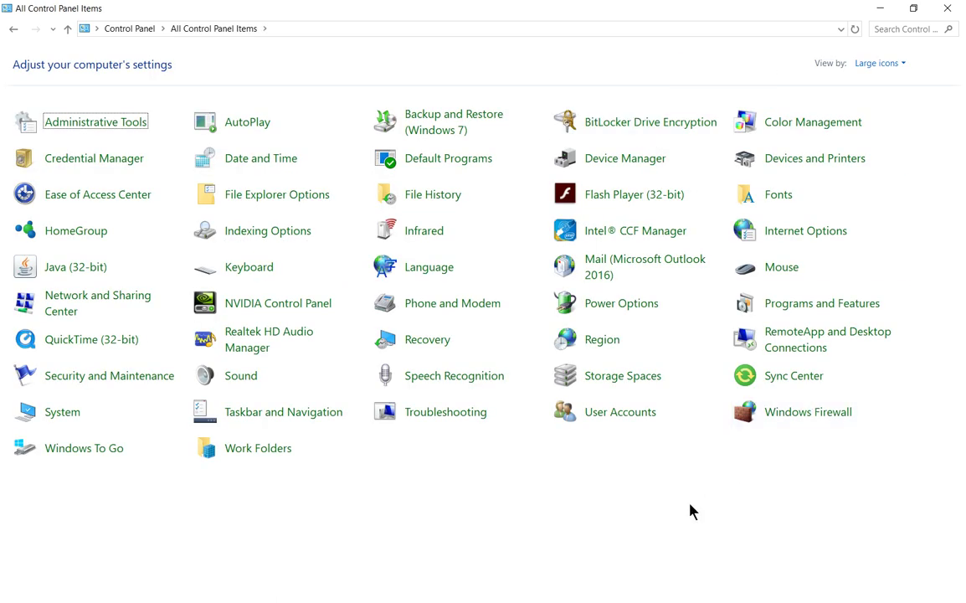
In System's Remote settings, turn off the Network Level Authentication-only requirement and apply.
click(64, 412)
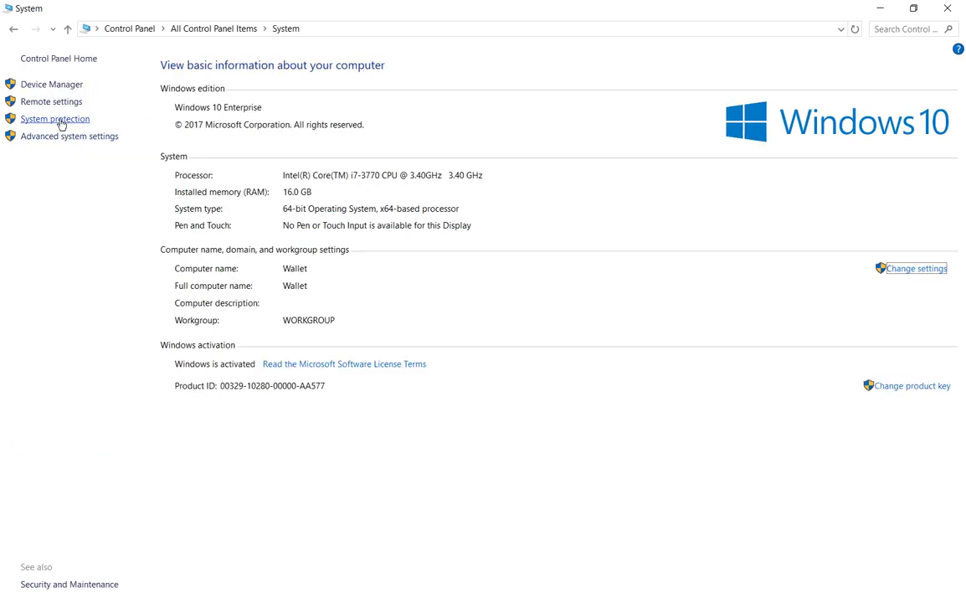
click(71, 102)
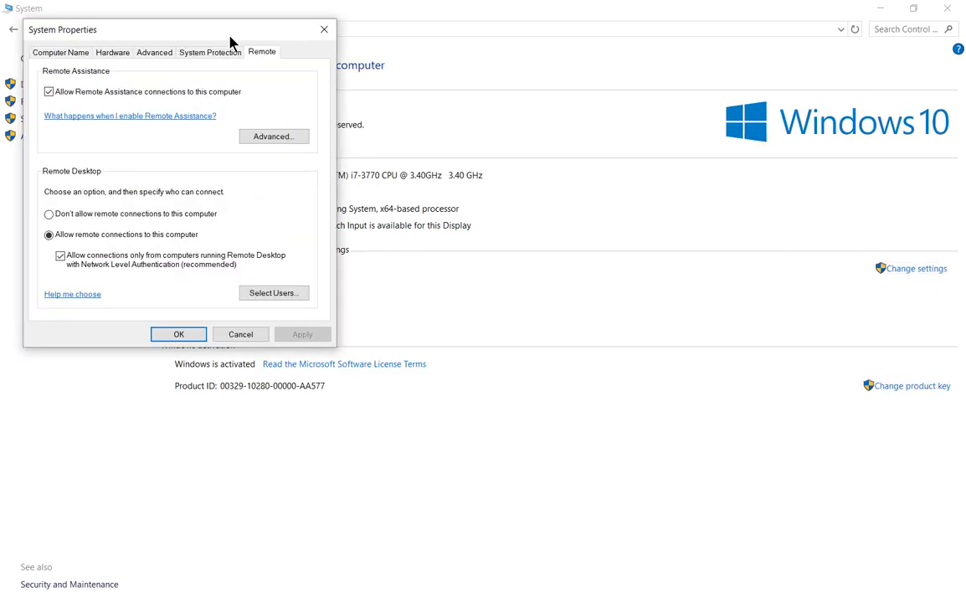
drag(226, 28, 537, 68)
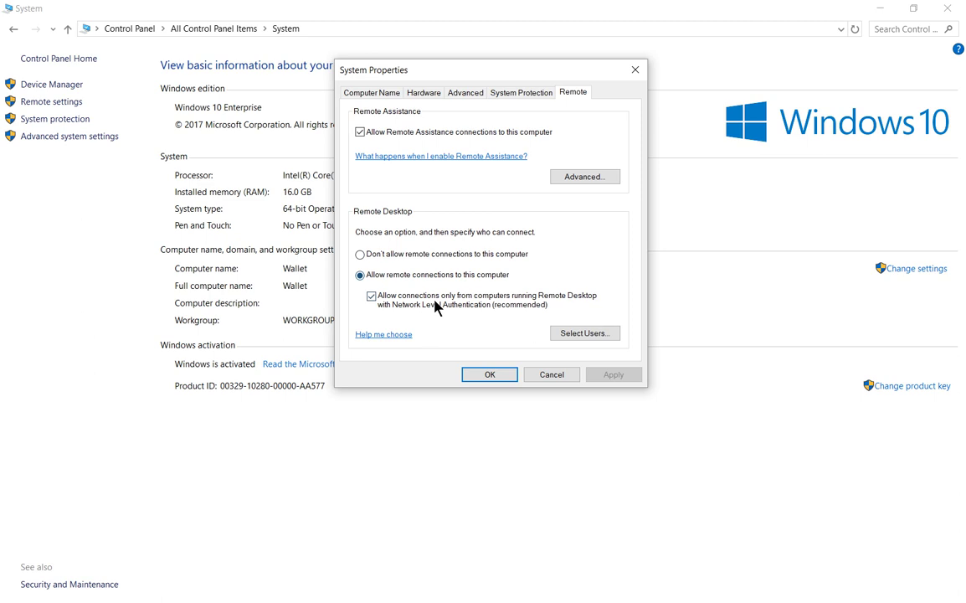
click(371, 296)
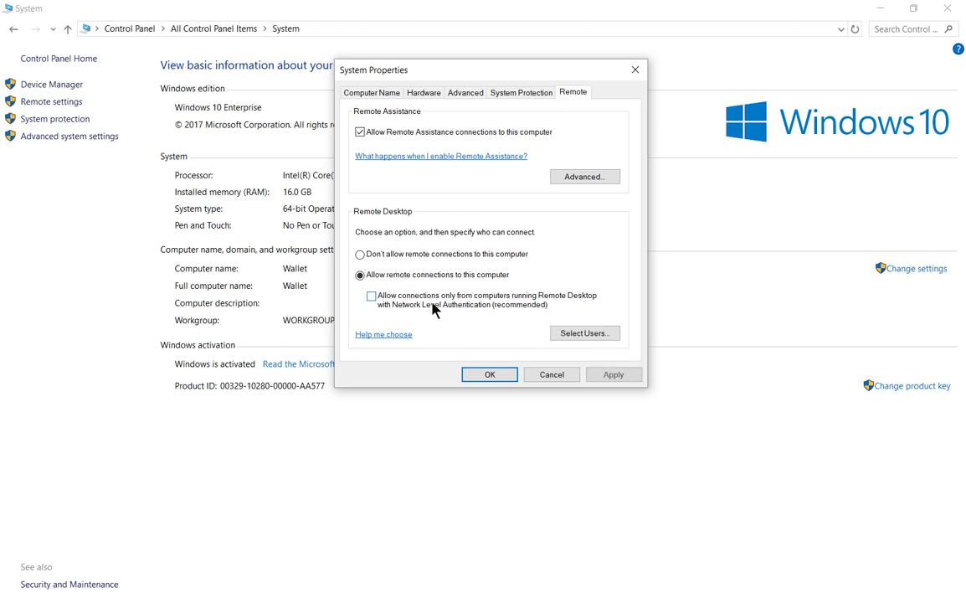
click(614, 374)
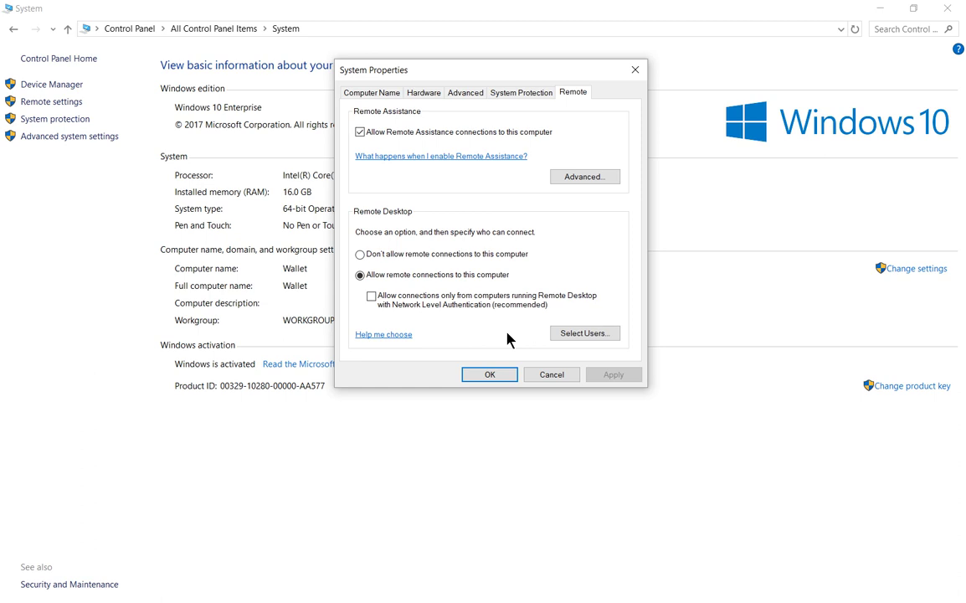
In Remote Desktop Users, try adding a nonexistent user name, dismiss the not-found warning, and cancel.
click(565, 333)
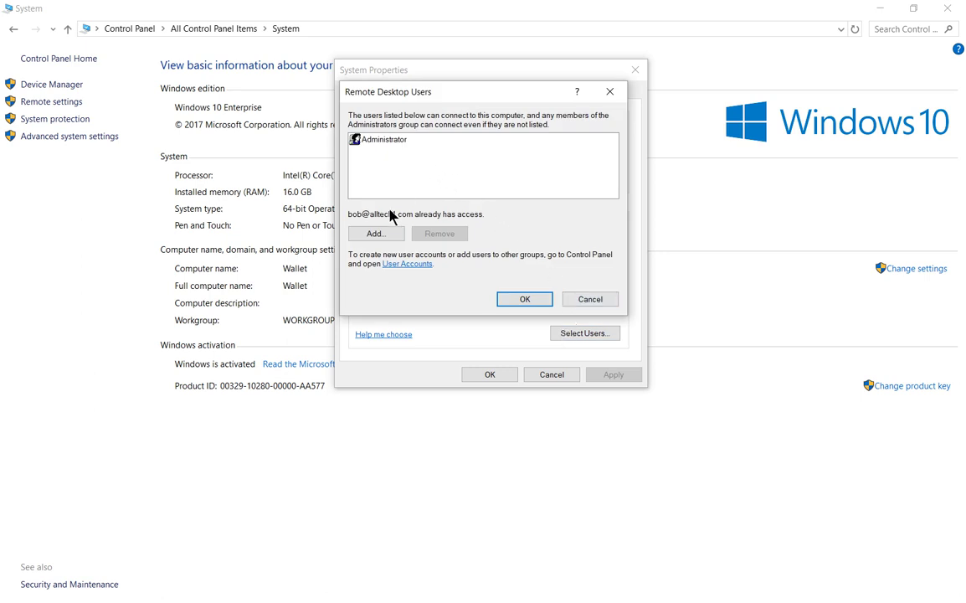
click(394, 144)
click(437, 172)
click(379, 233)
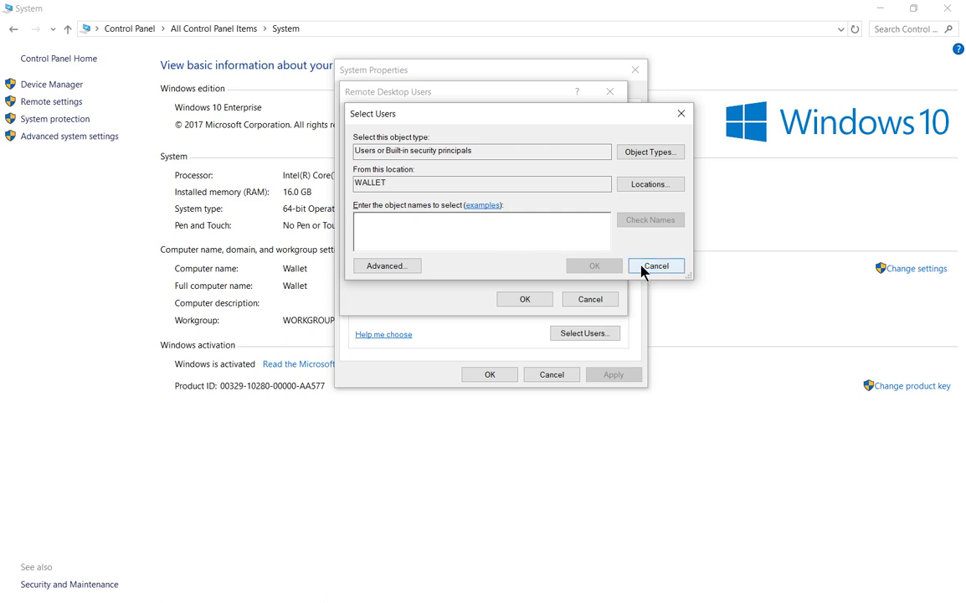
text(setsfesefs)
click(638, 221)
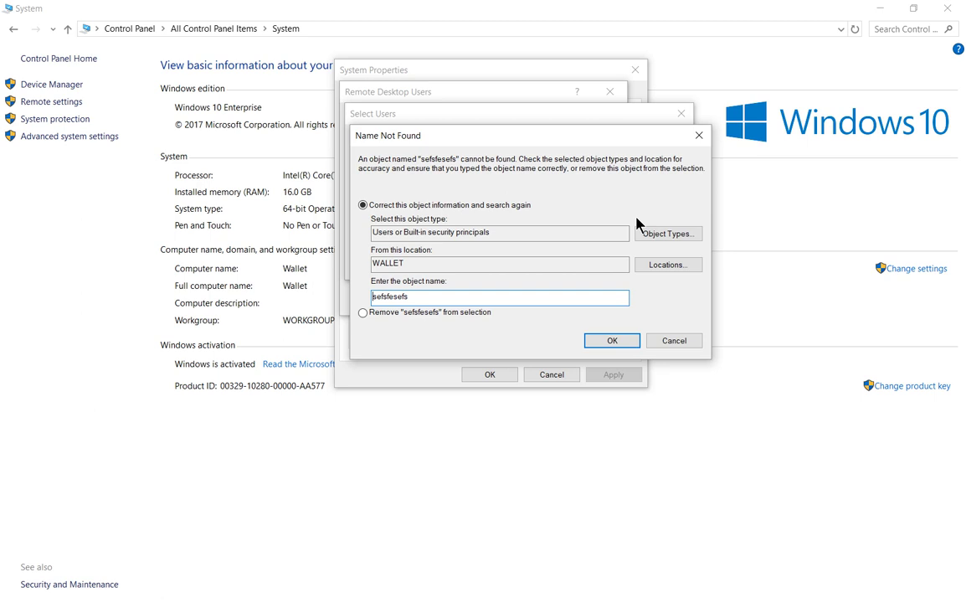
click(684, 341)
click(658, 268)
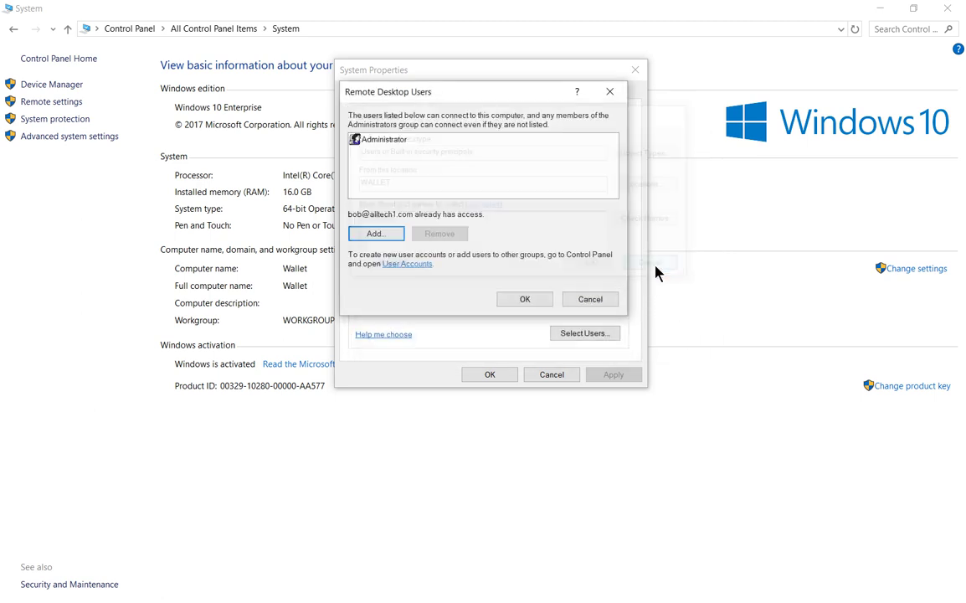
Close Remote Desktop Users and System Properties unchanged and go to All Control Panel Items.
click(590, 300)
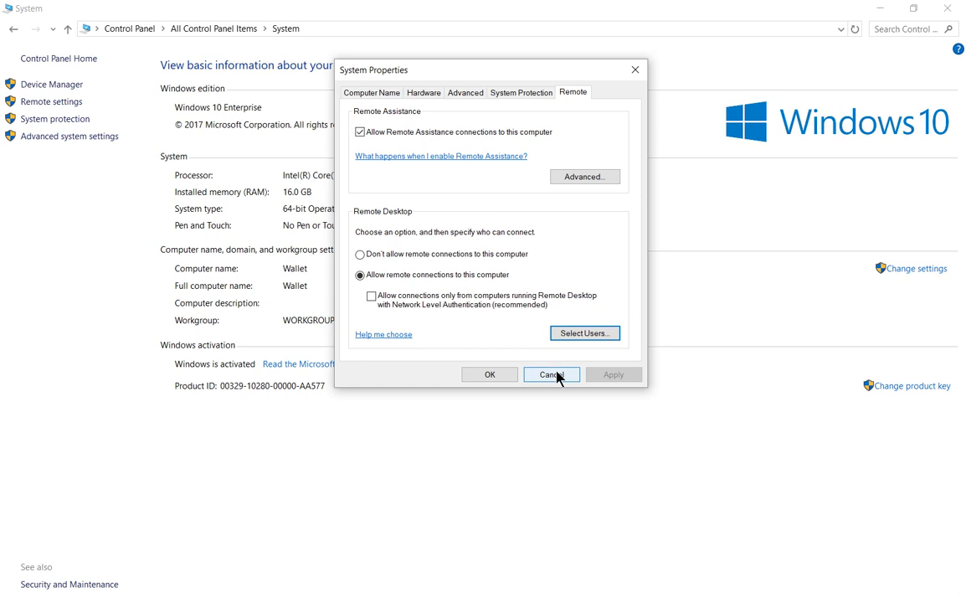
click(551, 375)
click(210, 34)
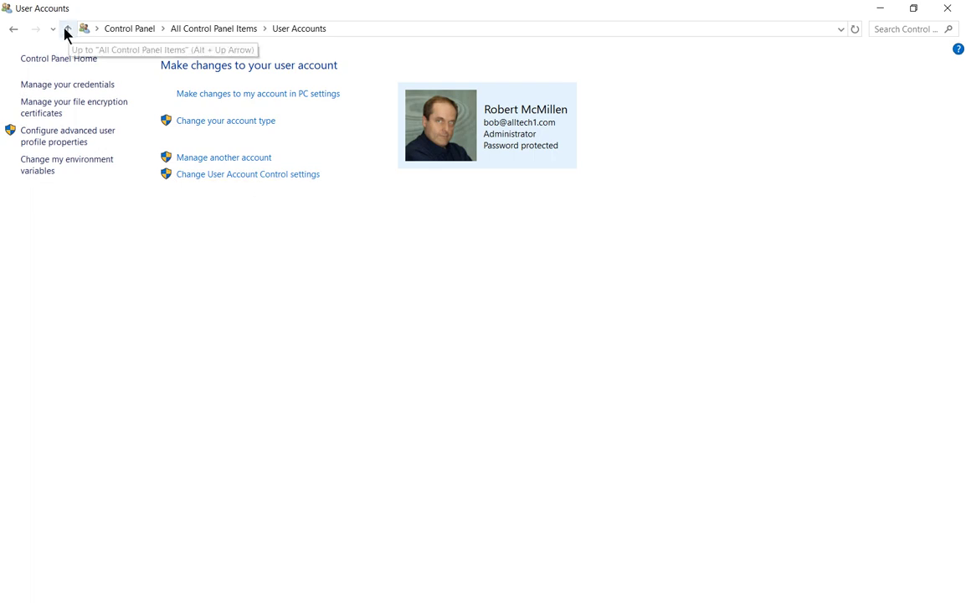
Return to All Control Panel Items, open Windows Firewall, and launch its Advanced settings.
click(10, 30)
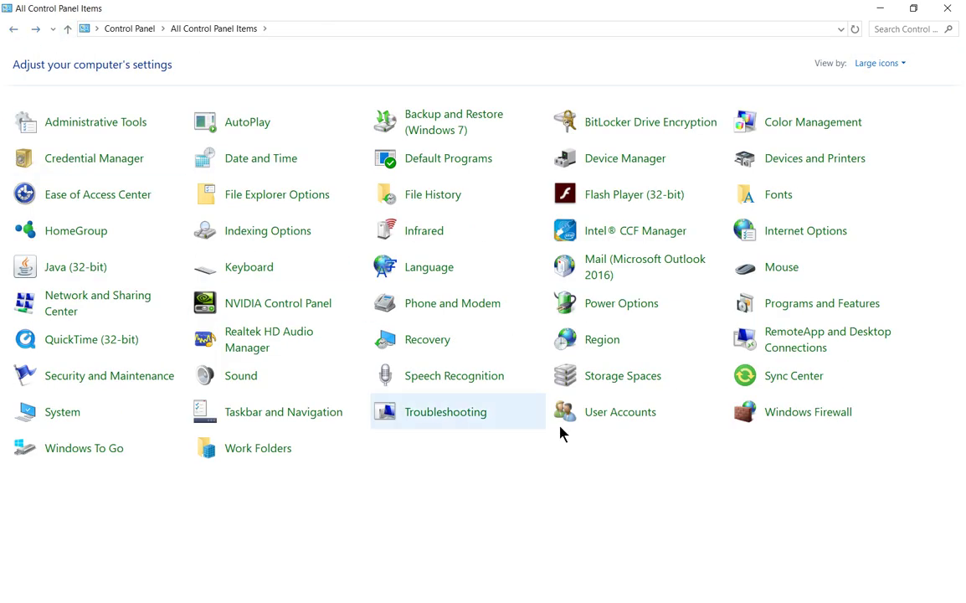
click(790, 413)
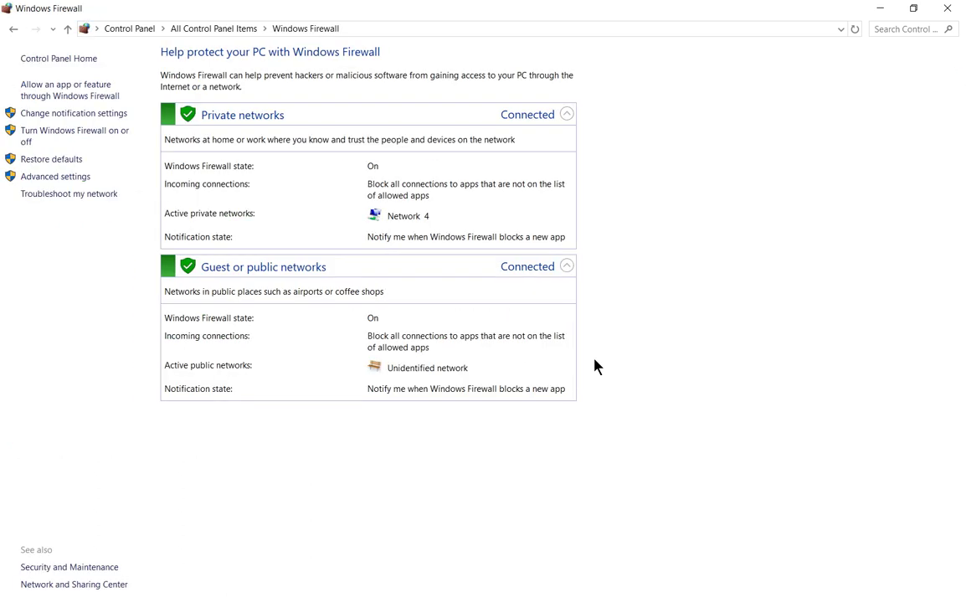
click(73, 178)
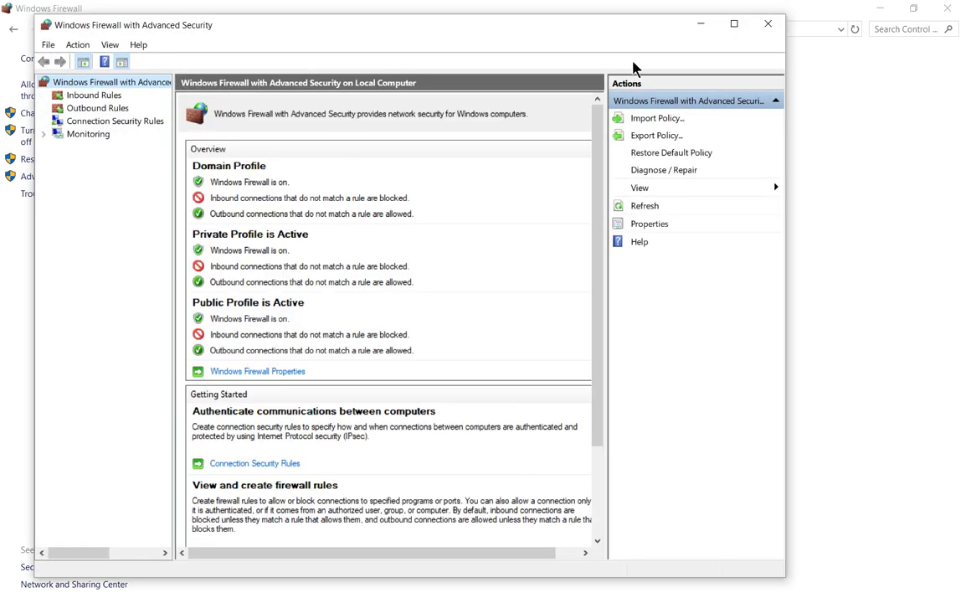
Maximize the console and select the Remote Desktop - Shadow (TCP-In) inbound rule.
click(735, 24)
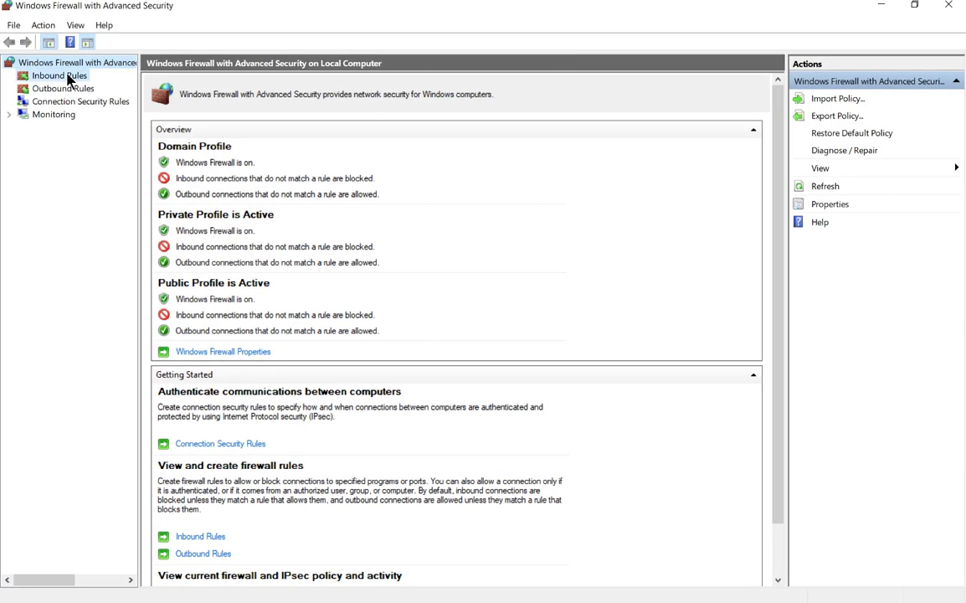
click(61, 75)
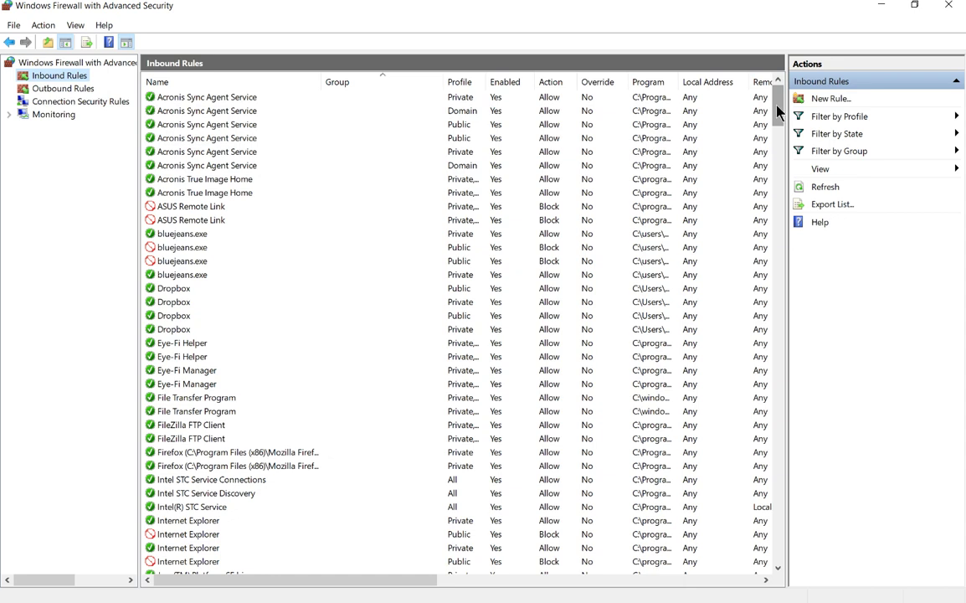
drag(778, 112, 809, 459)
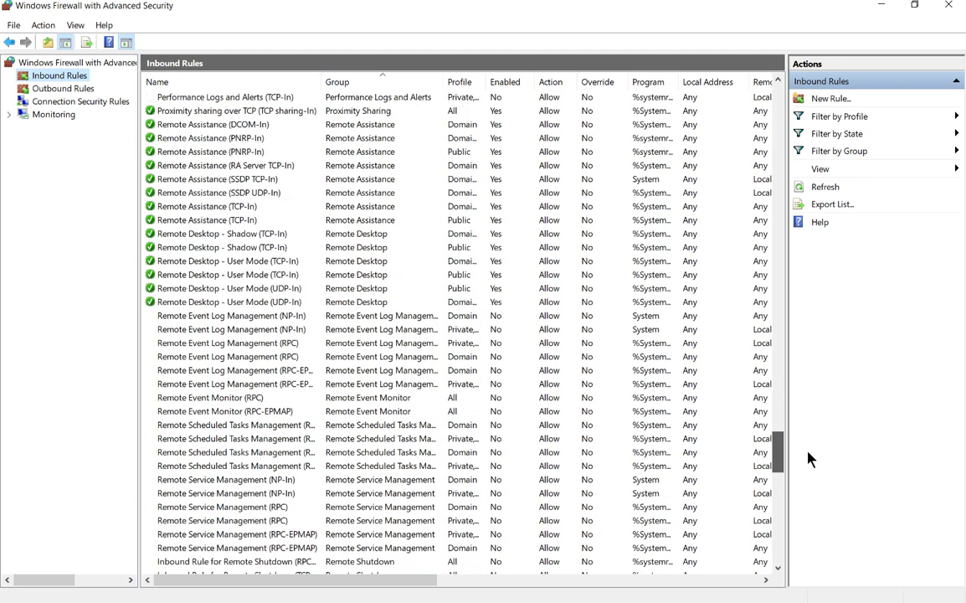
click(189, 237)
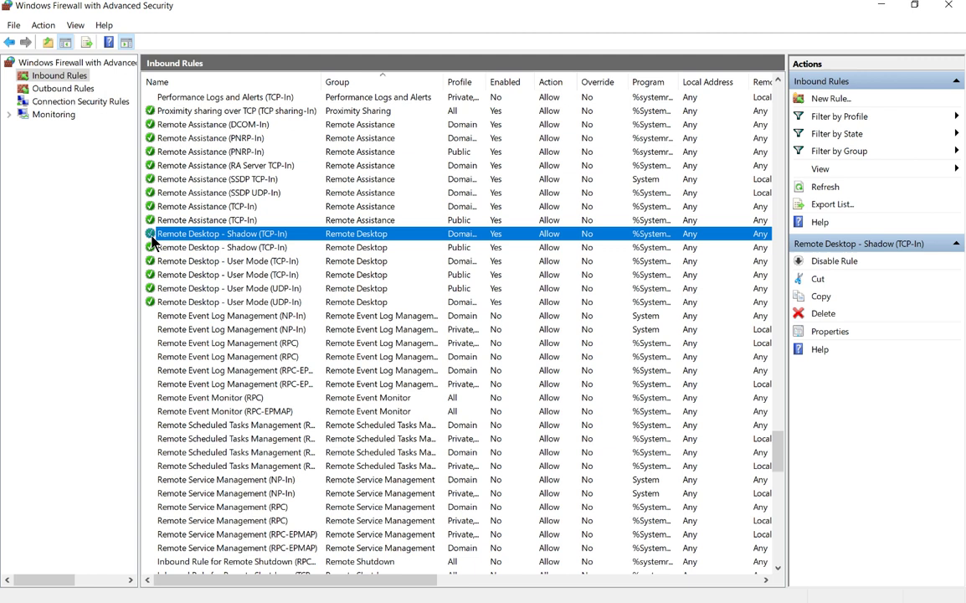
Disable and then re-enable the Shadow rule, and bring up its Properties.
right_click(232, 240)
click(267, 244)
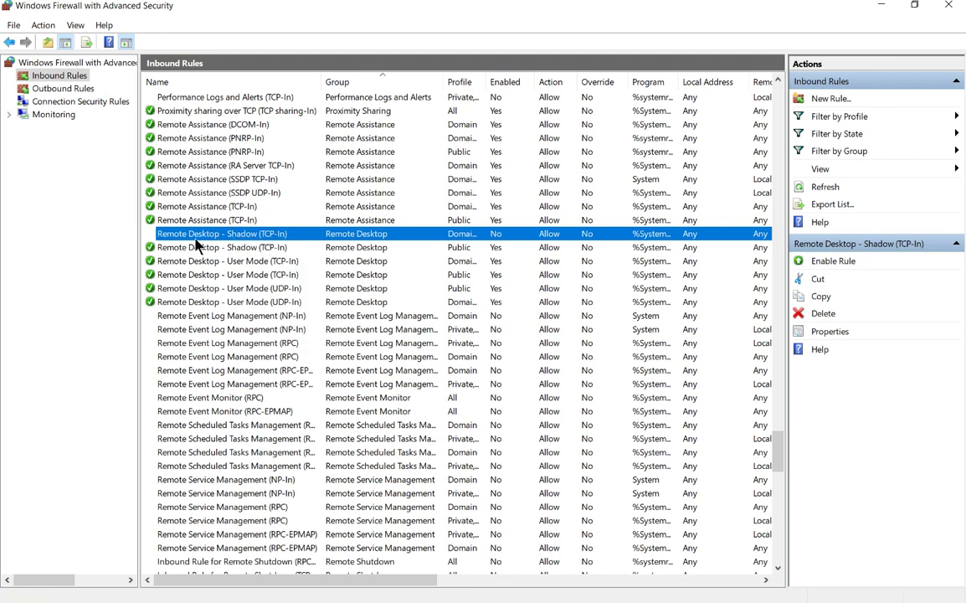
right_click(215, 235)
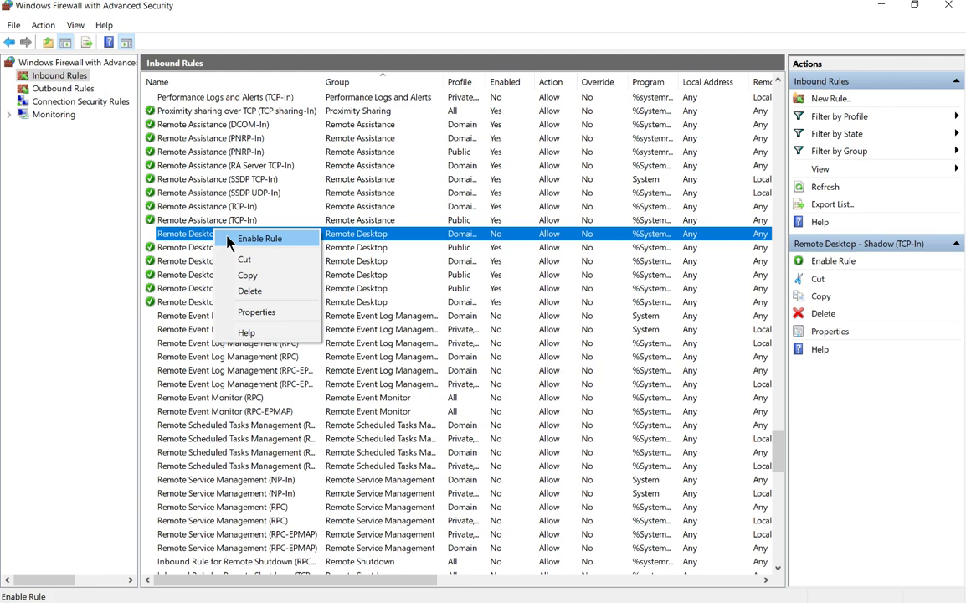
click(228, 240)
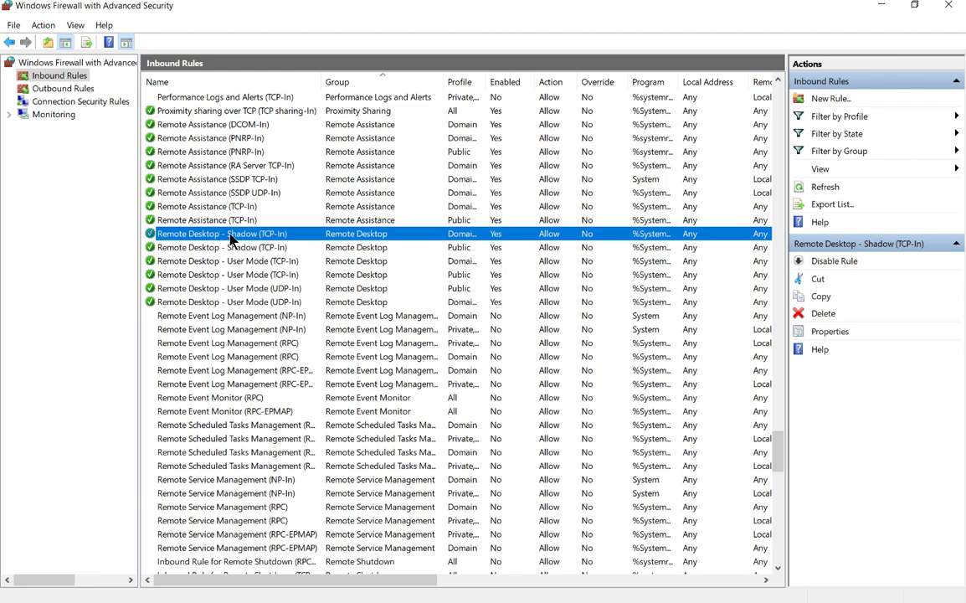
right_click(231, 239)
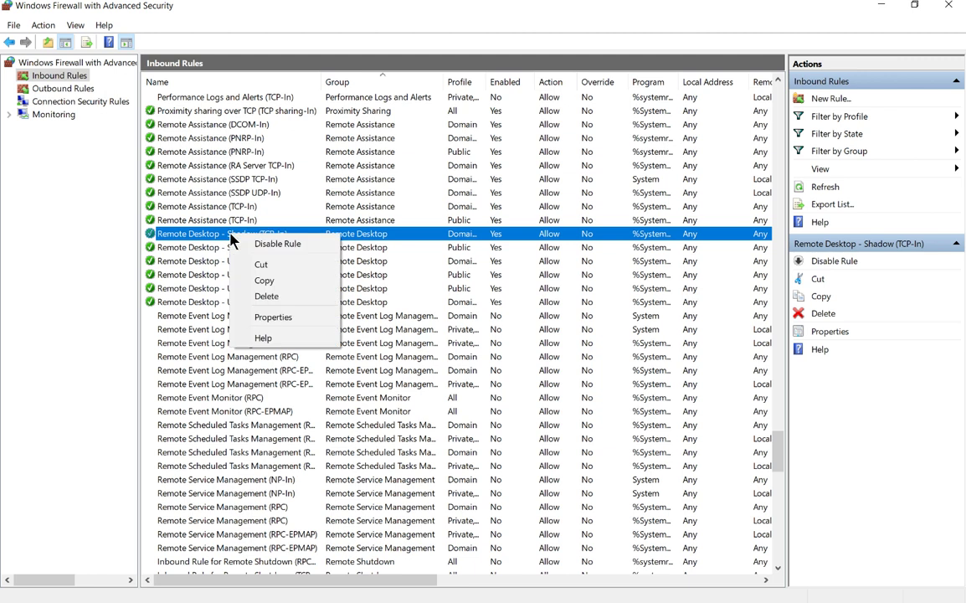
click(271, 315)
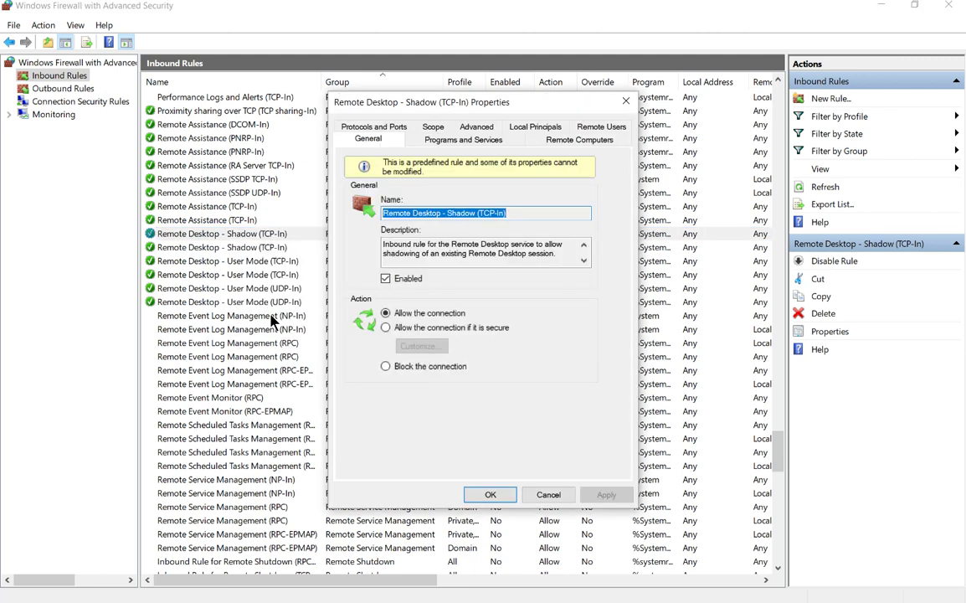
On the Advanced tab, set Edge traversal to Allow edge traversal and apply.
click(477, 127)
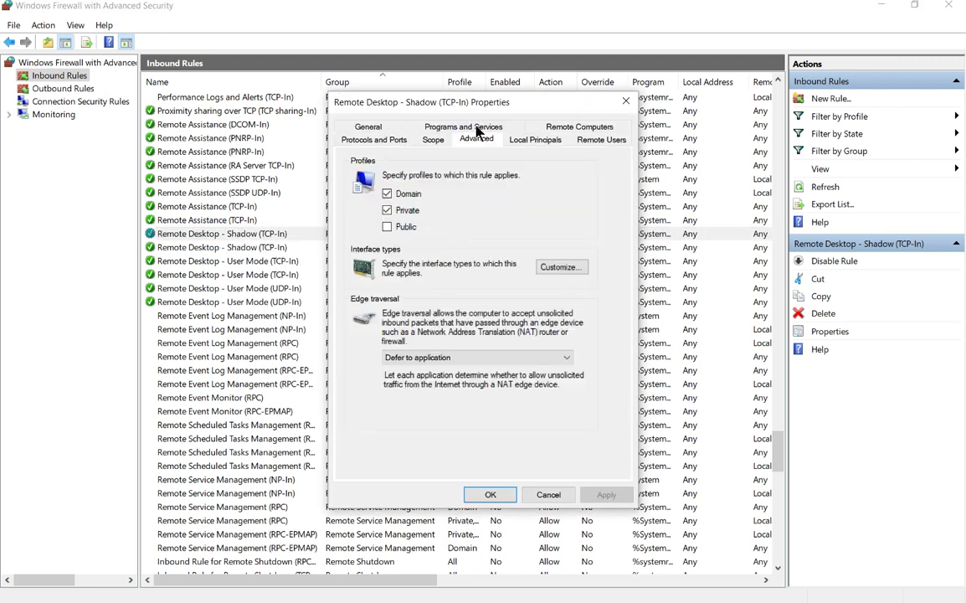
click(566, 359)
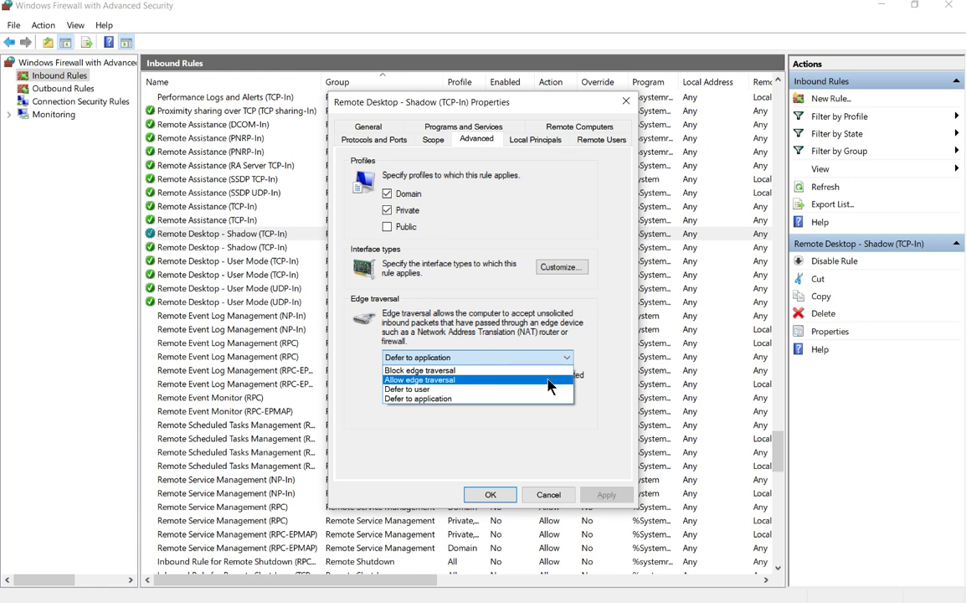
click(550, 381)
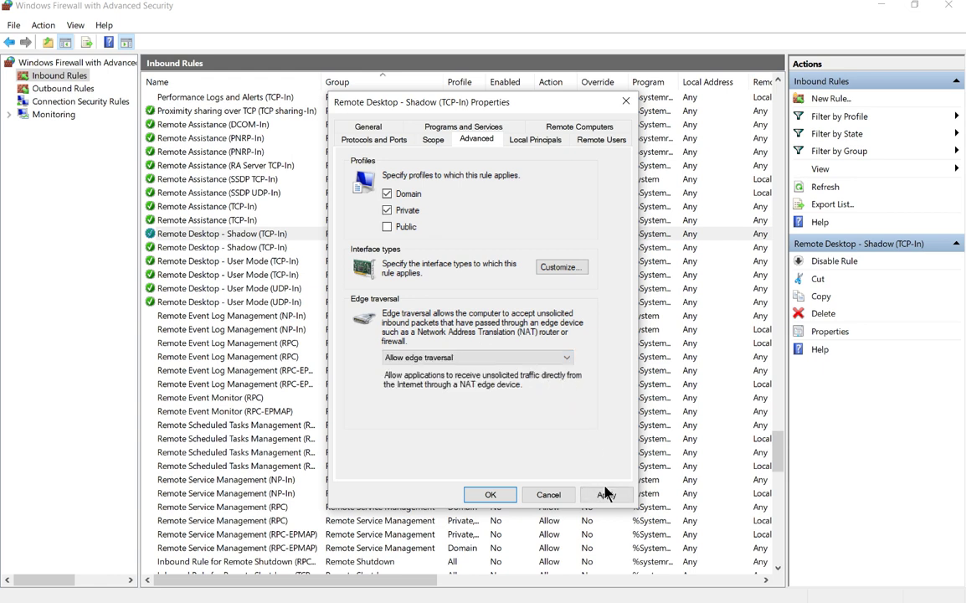
click(606, 493)
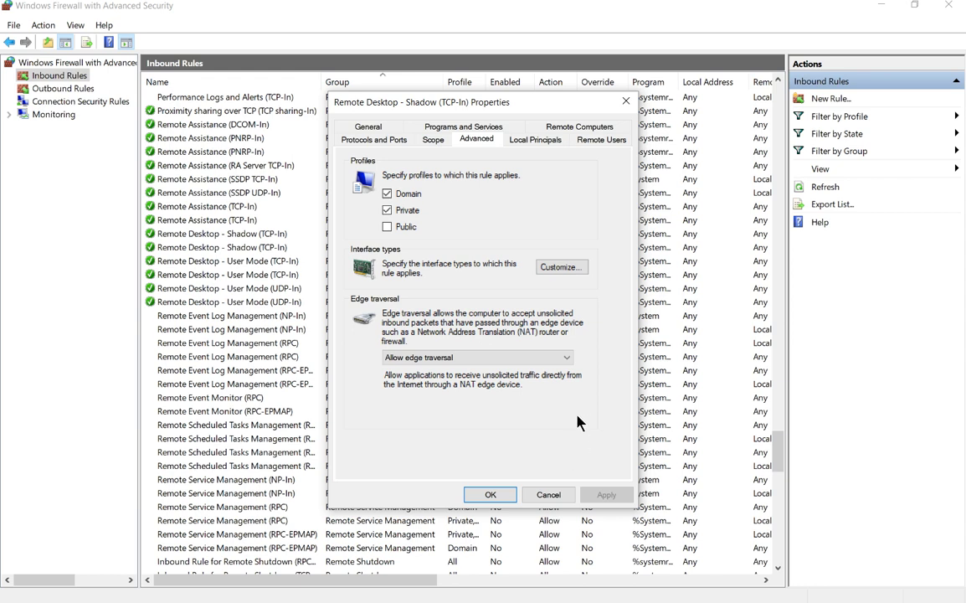
Keep Allow edge traversal, add the Public profile, and apply.
click(567, 358)
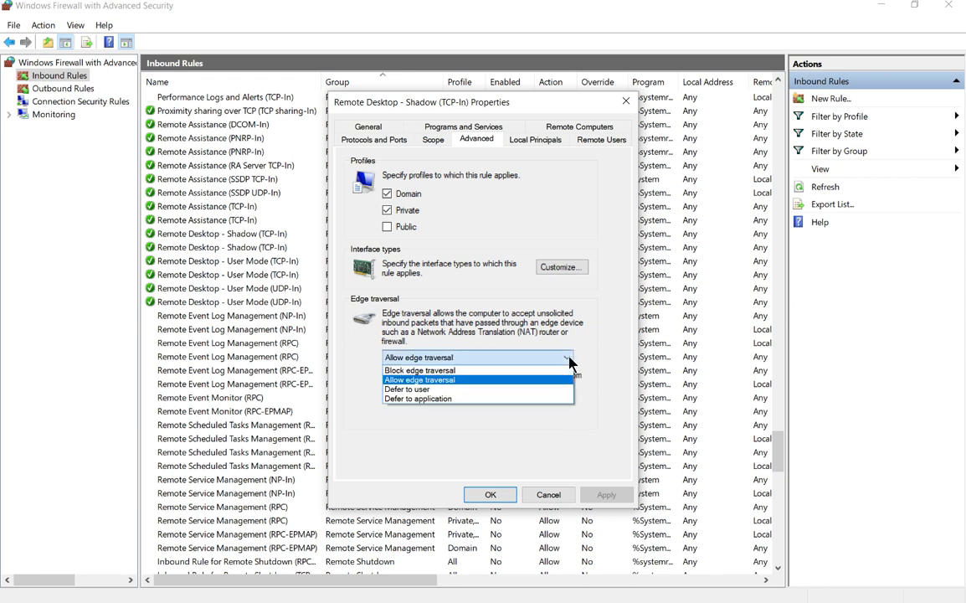
click(593, 358)
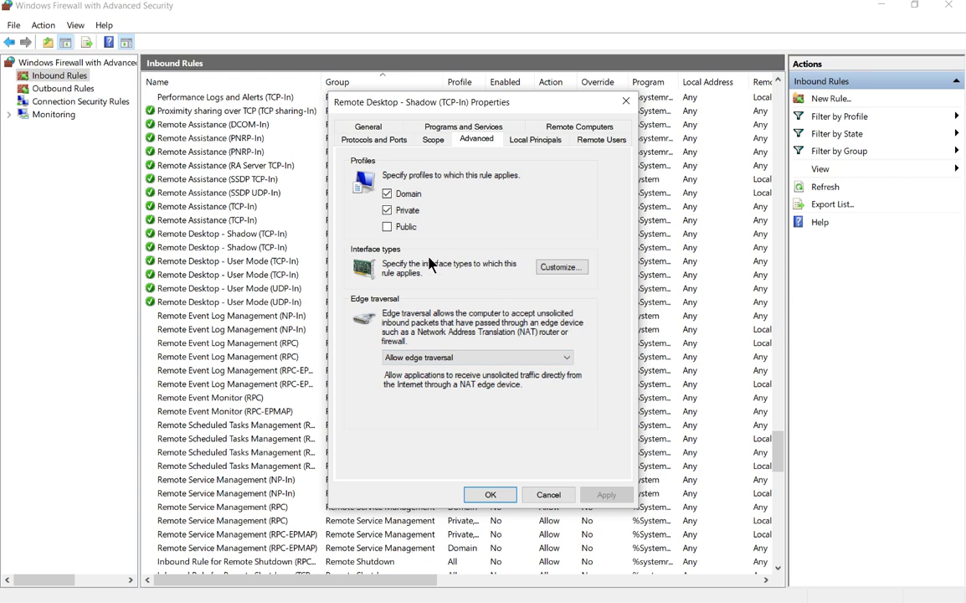
click(388, 227)
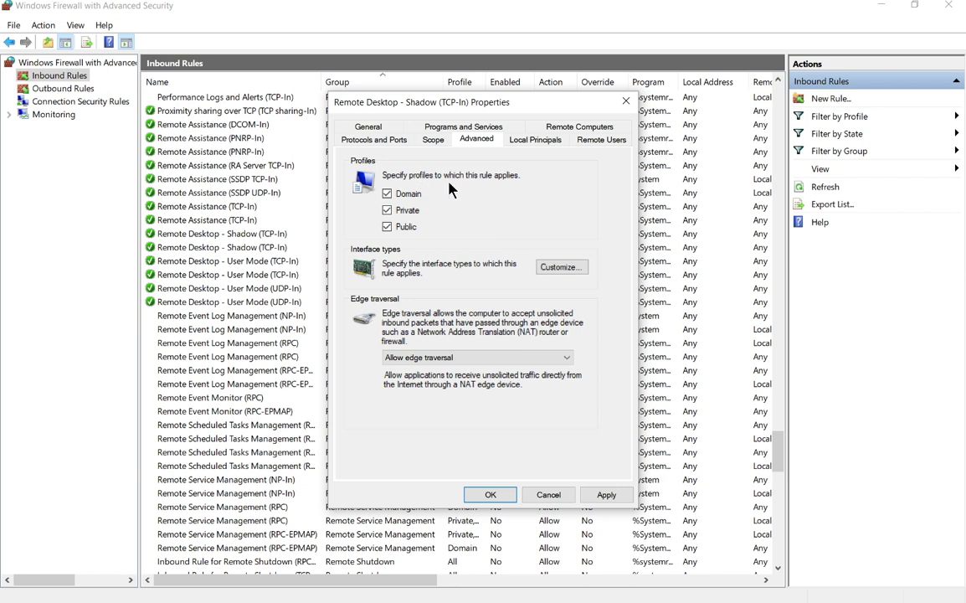
click(600, 495)
click(491, 495)
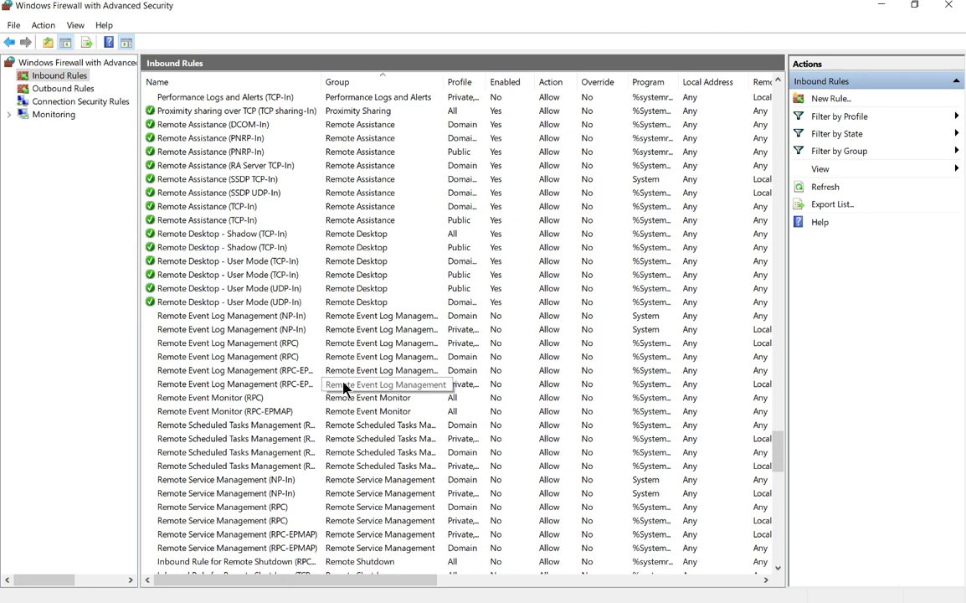